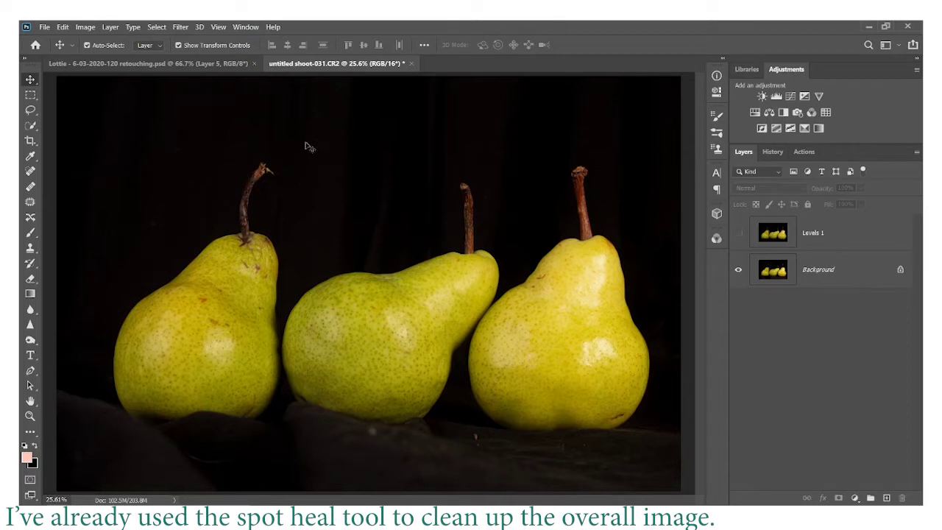
Turn the Levels 1 layer back on and duplicate it
click(738, 234)
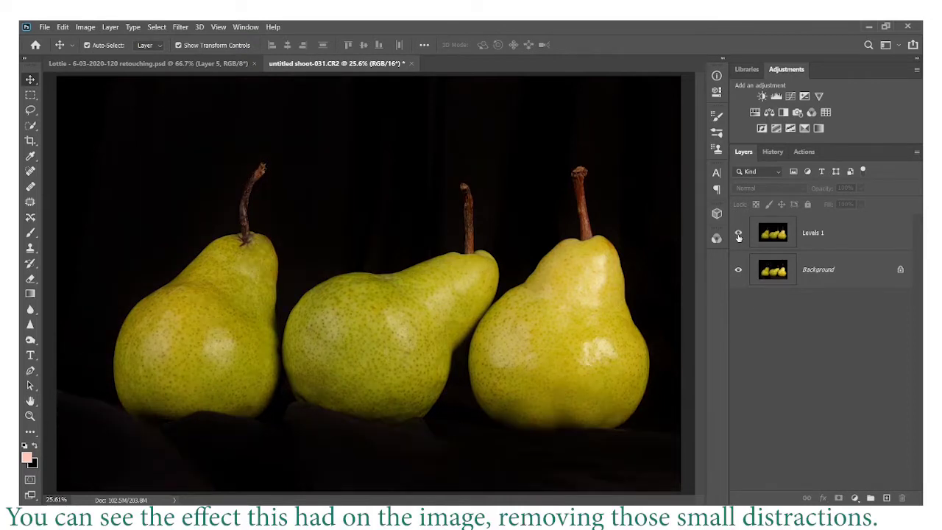
click(738, 237)
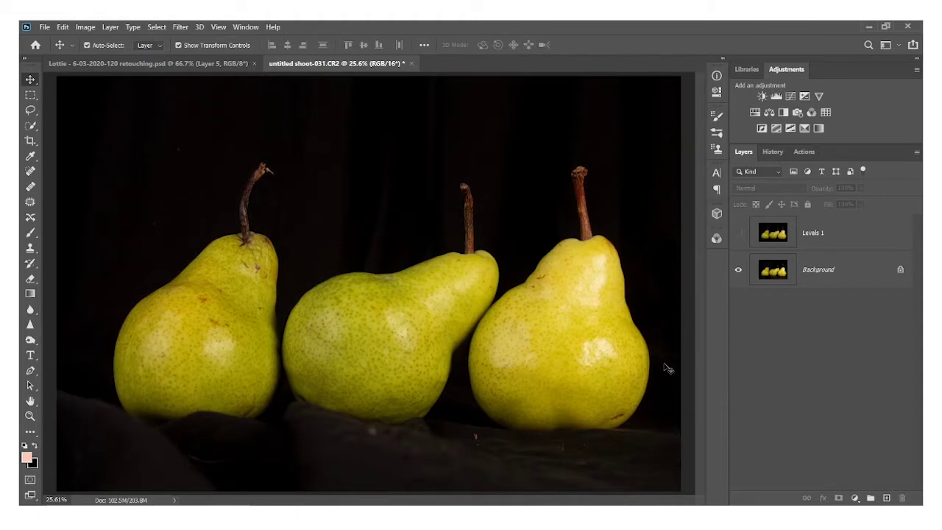
click(739, 241)
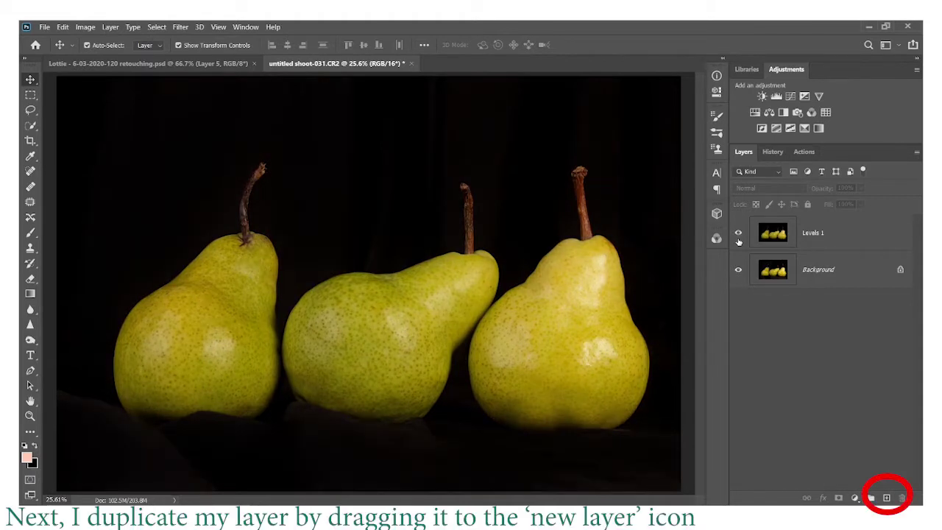
click(820, 237)
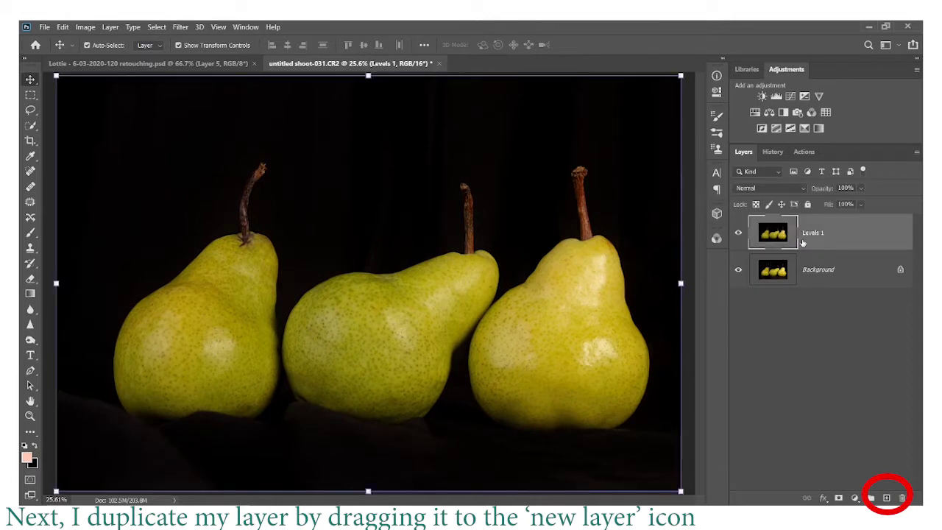
drag(802, 243, 885, 498)
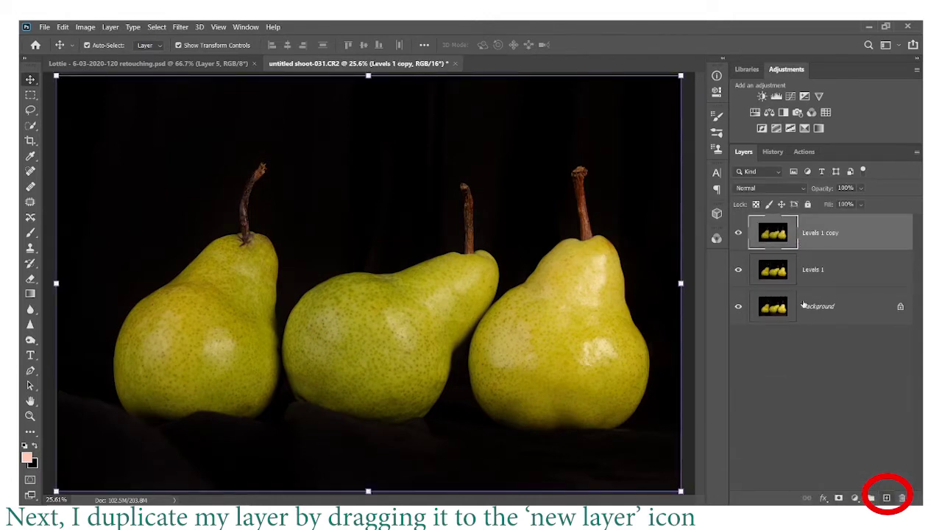
Rename the original layer Retouched and the copy Paint effect
double_click(813, 270)
text(Re)
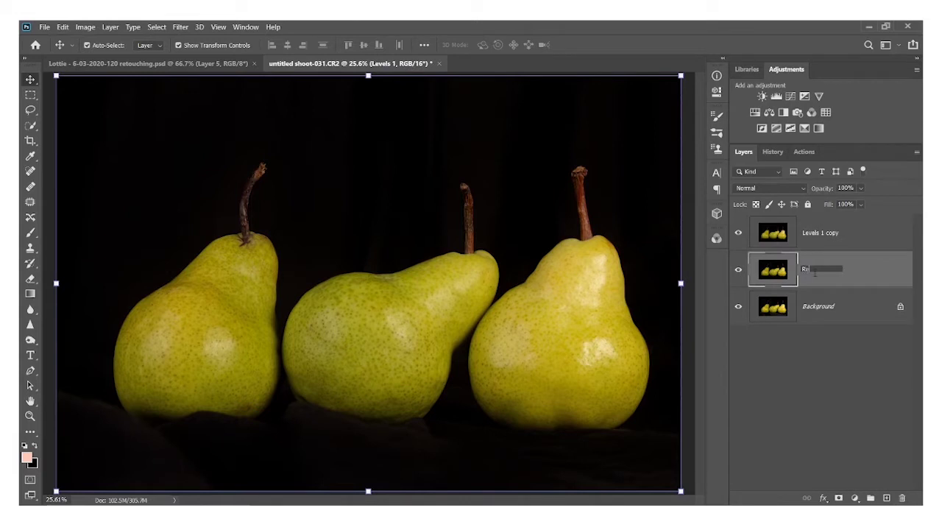
text(touched)
double_click(830, 234)
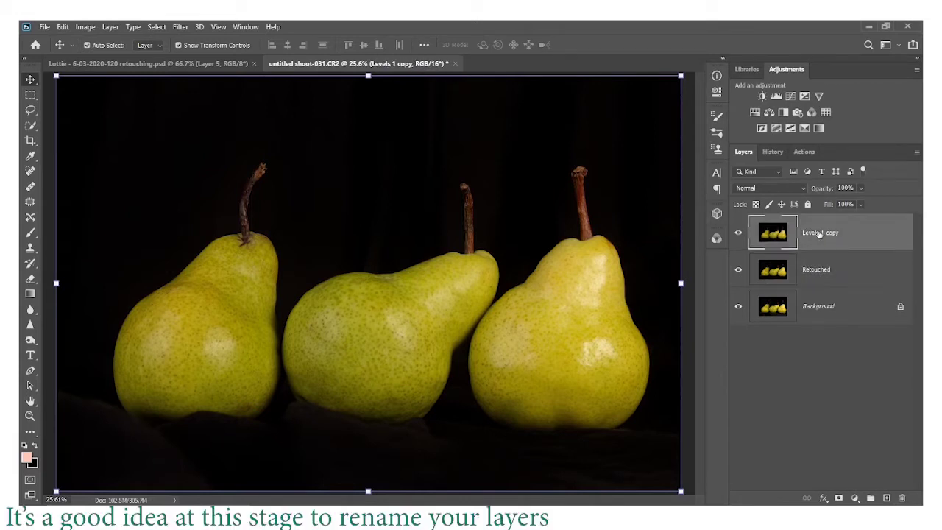
text(Paint effect)
key(Return)
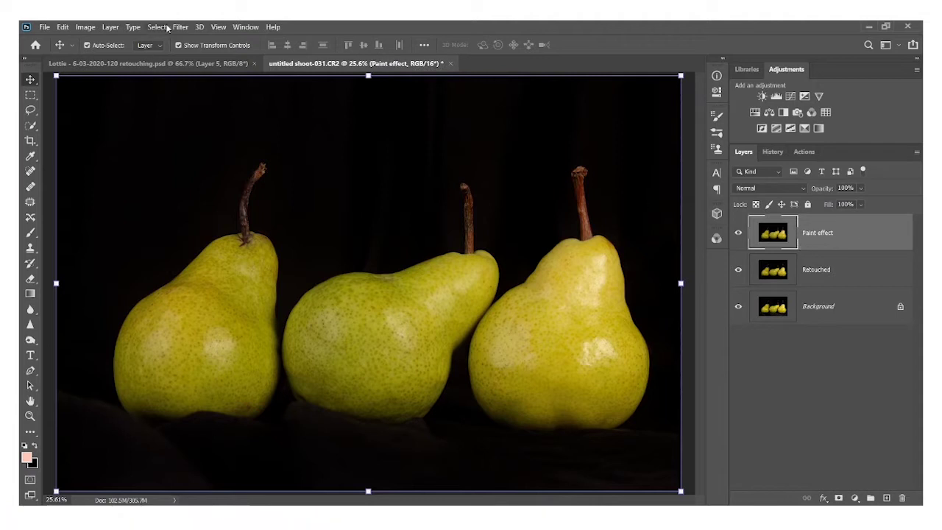
Preview the Oil Paint filter on the stem, the left pear and the middle pear
click(181, 29)
mouse_move(221, 227)
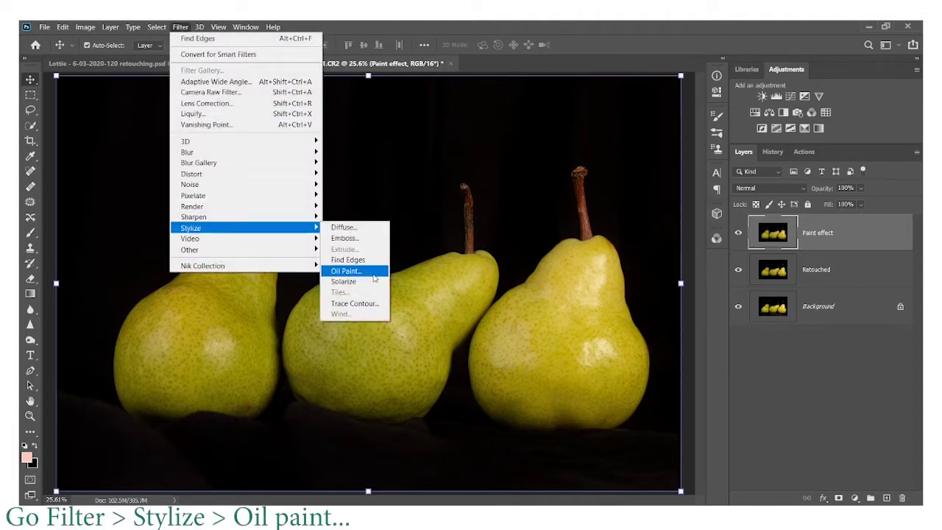
click(345, 270)
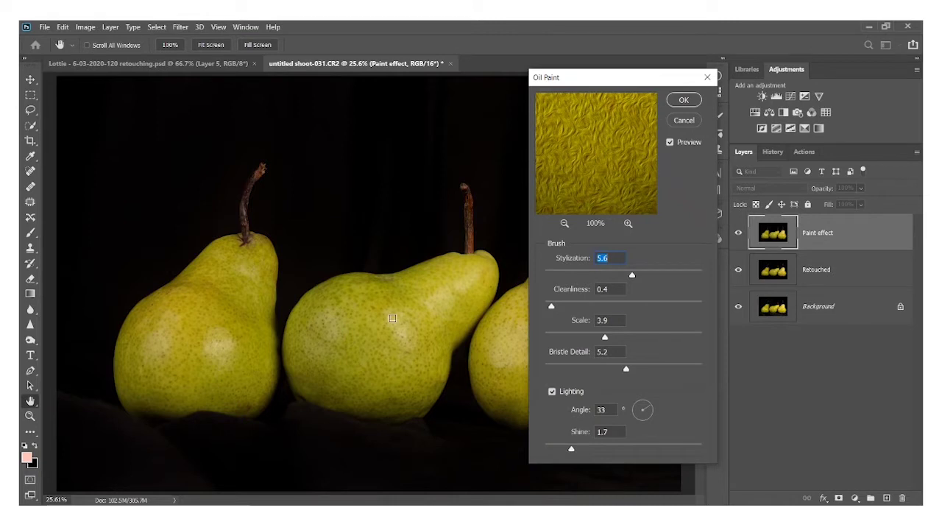
click(262, 169)
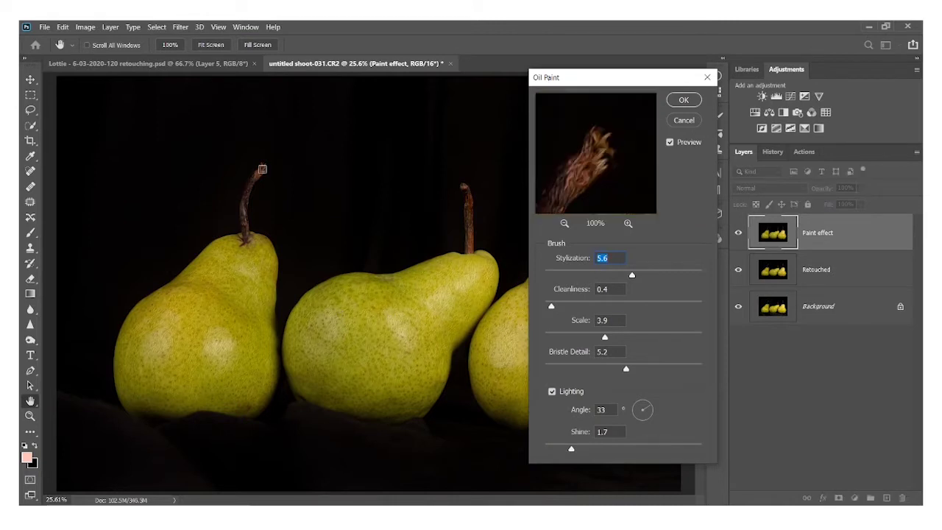
click(245, 245)
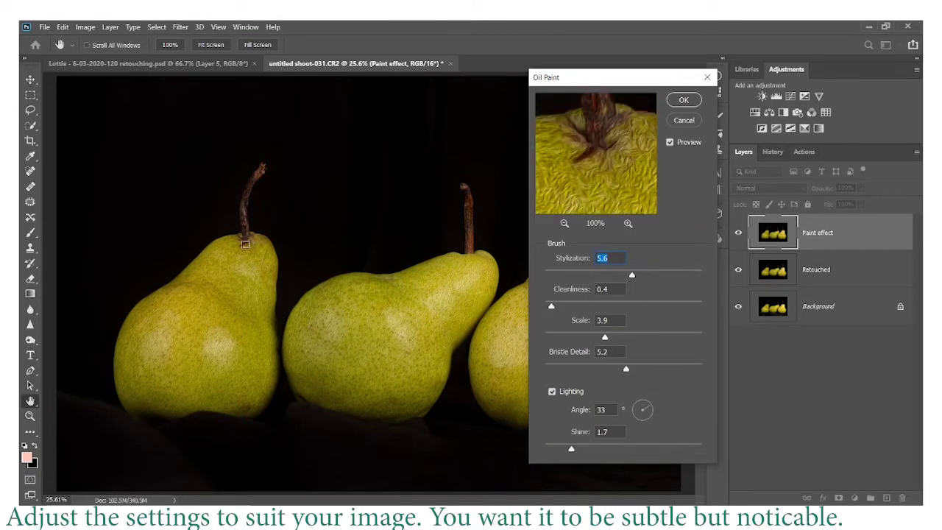
click(156, 360)
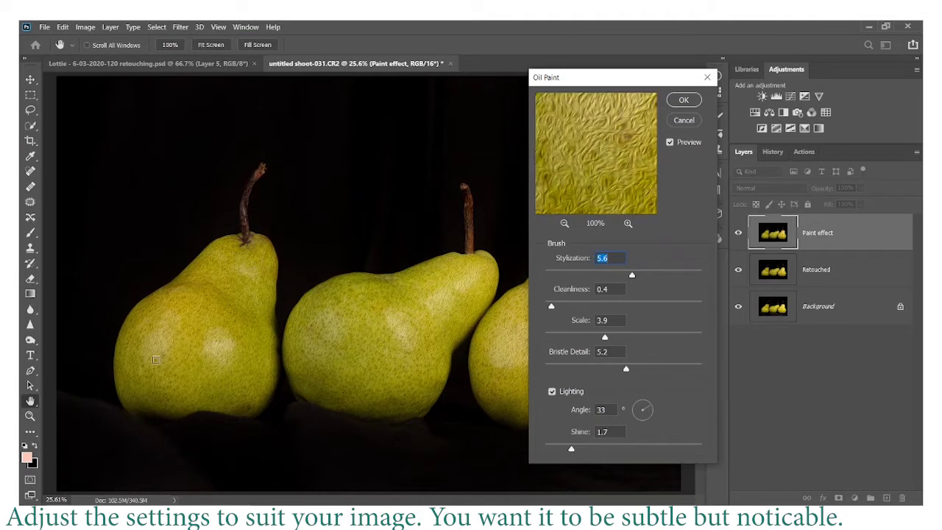
click(340, 359)
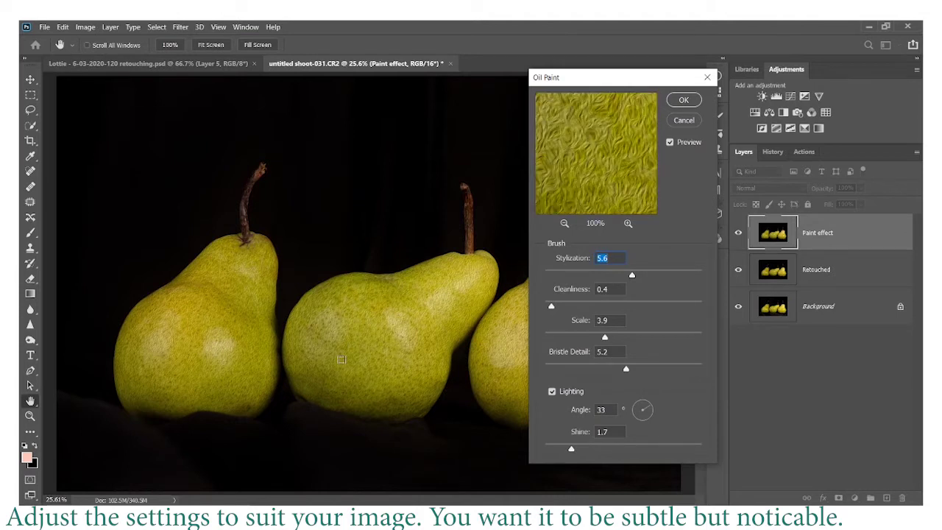
click(440, 256)
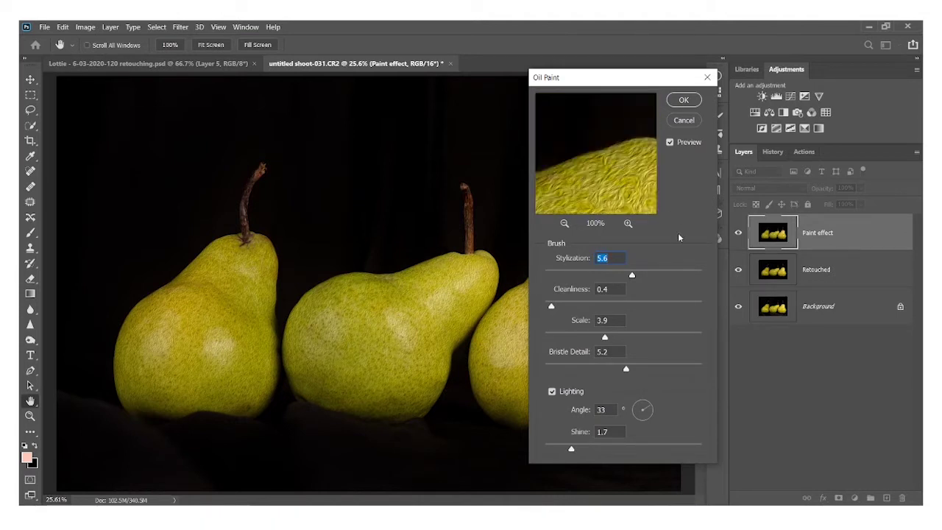
Raise Oil Paint Bristle Detail to 7.0 and apply the filter
drag(626, 371, 645, 370)
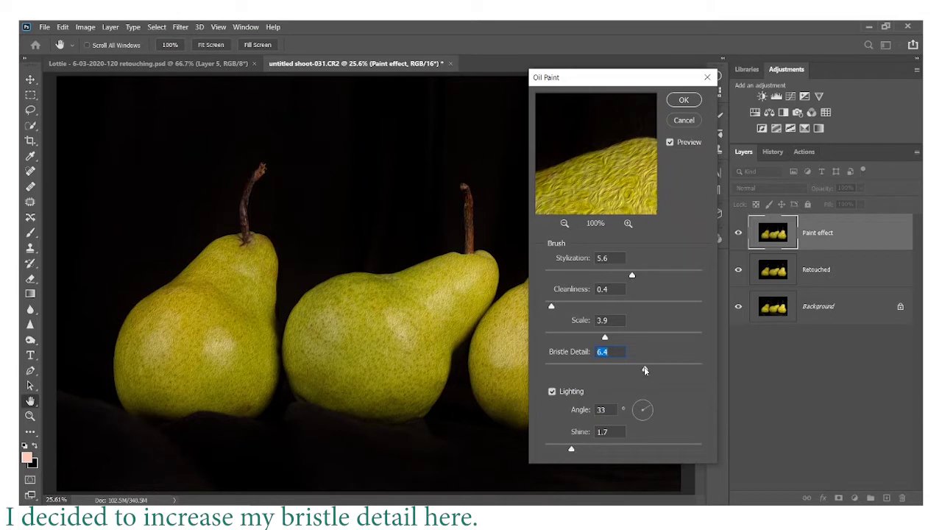
drag(644, 370, 650, 370)
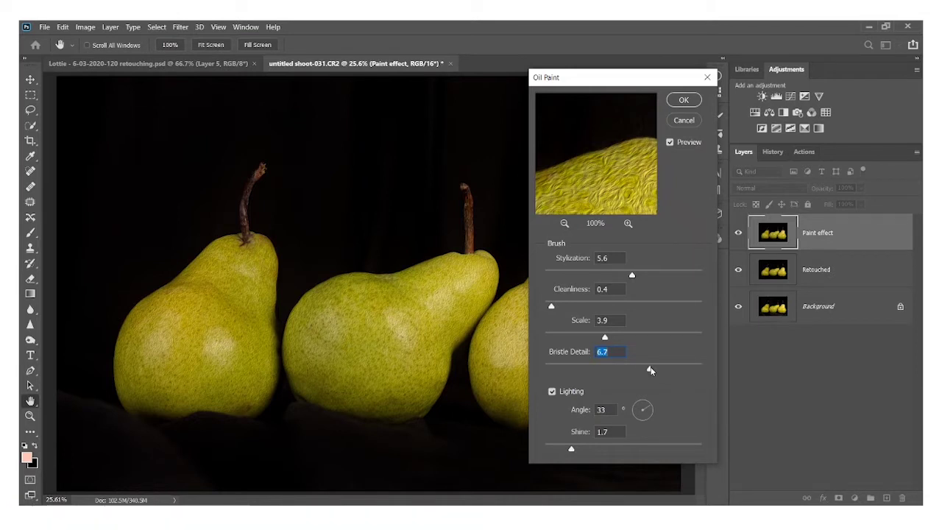
drag(650, 370, 654, 370)
click(683, 101)
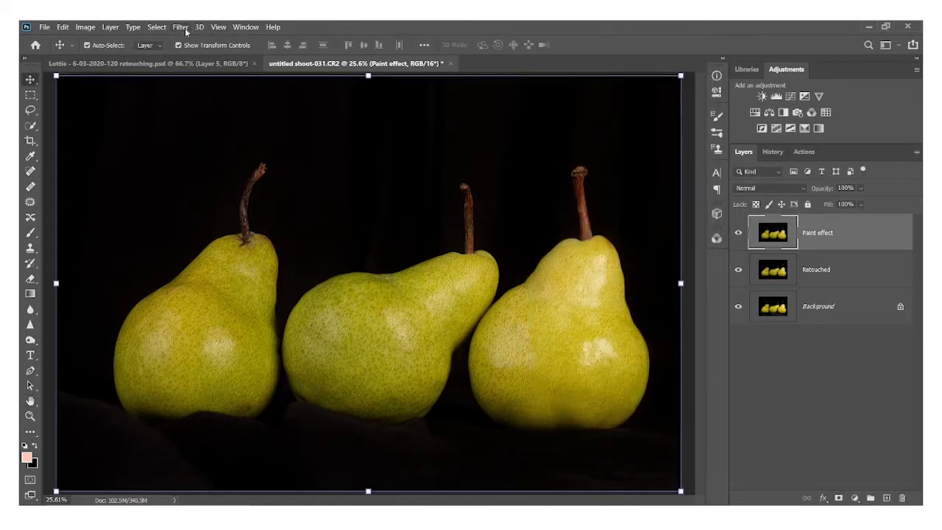
Apply a 2-pixel, 76° Motion Blur to the Paint effect layer, checking it zoomed in
click(30, 416)
drag(206, 286, 278, 311)
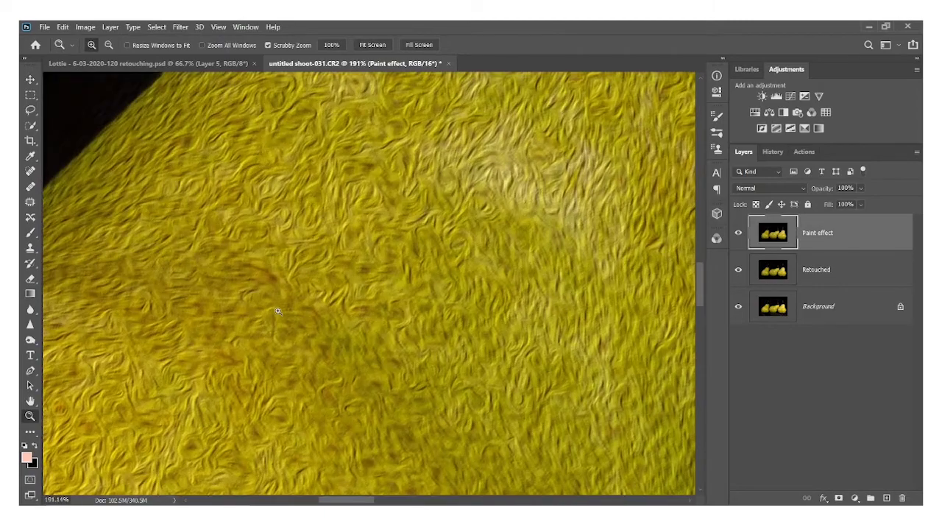
click(180, 28)
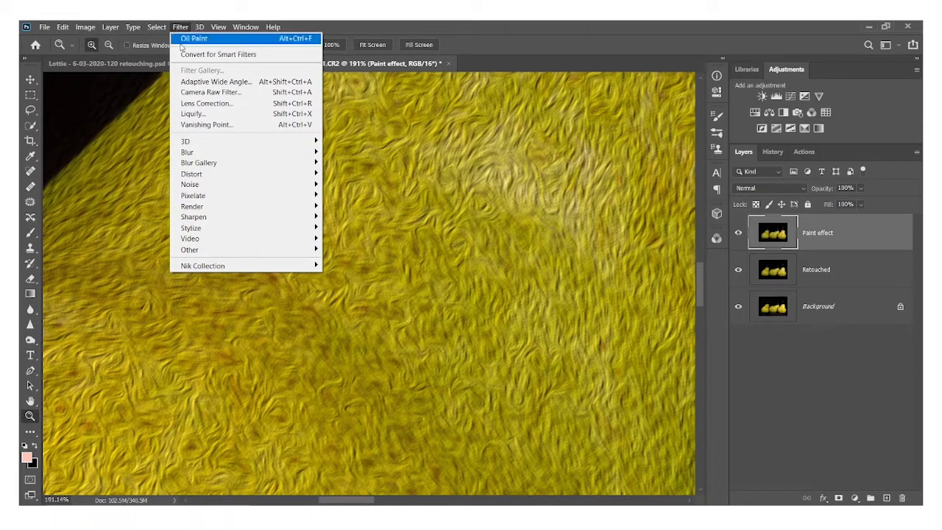
mouse_move(221, 152)
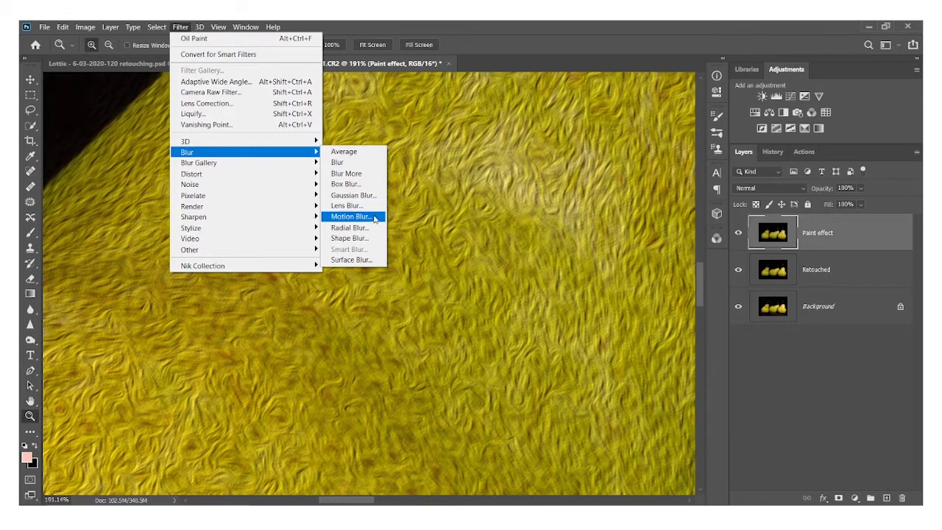
click(373, 218)
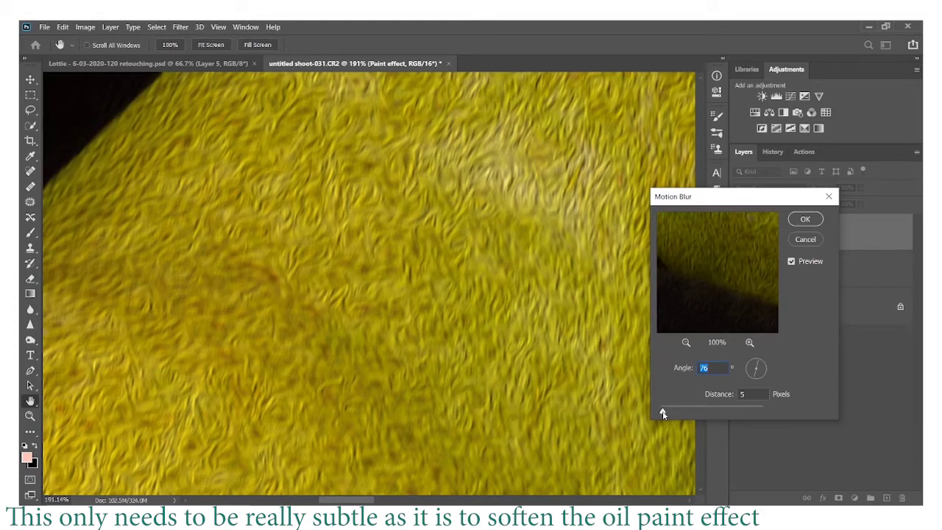
drag(662, 414, 659, 412)
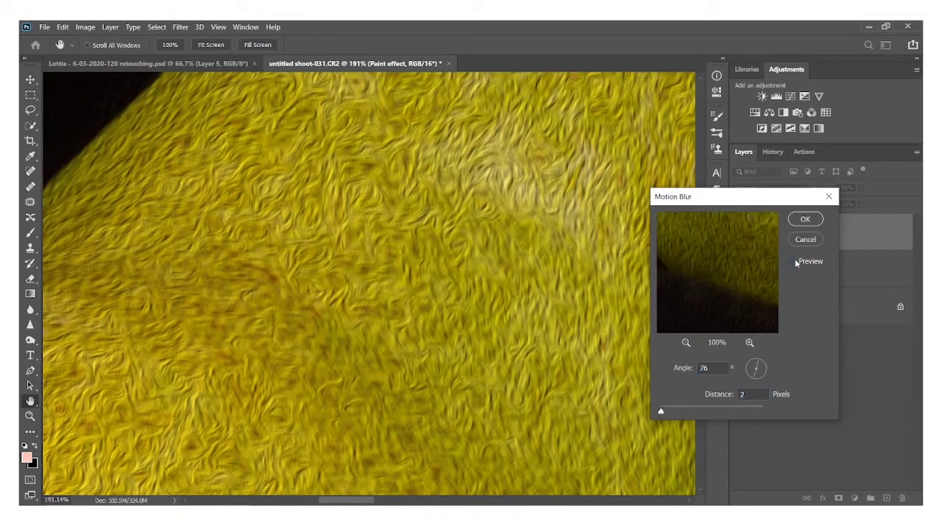
click(807, 219)
key(z)
click(374, 45)
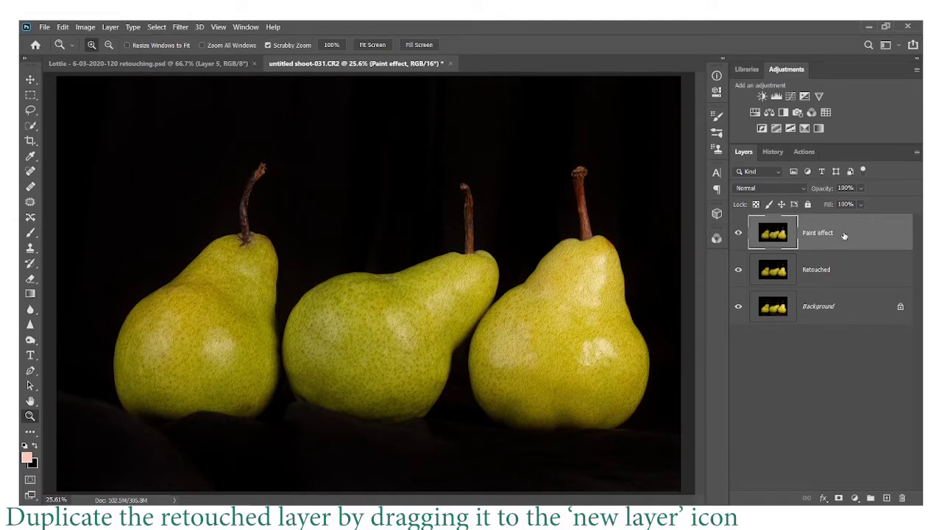
Duplicate the Retouched layer and preview the Fibers filter at 6.3% zoom
mouse_move(838, 275)
mouse_down()
mouse_move(881, 421)
mouse_move(886, 497)
mouse_move(824, 221)
mouse_up()
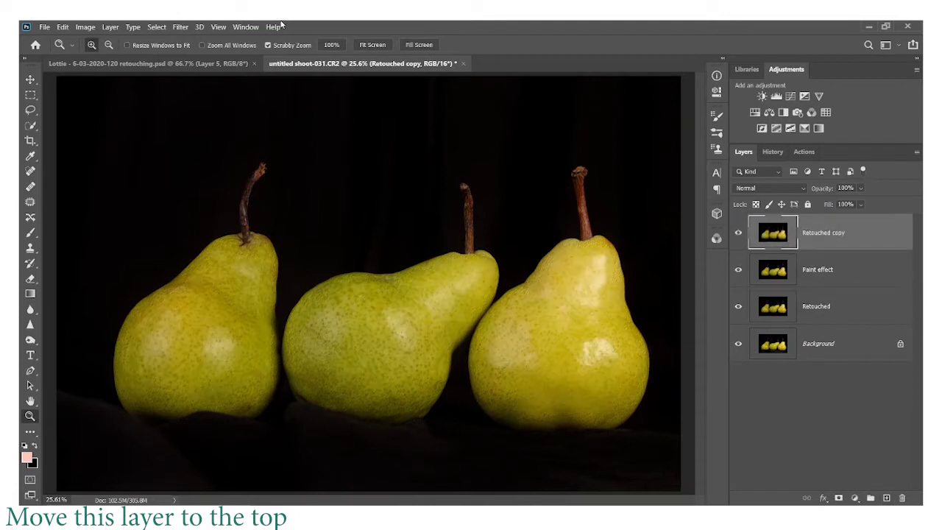
click(180, 27)
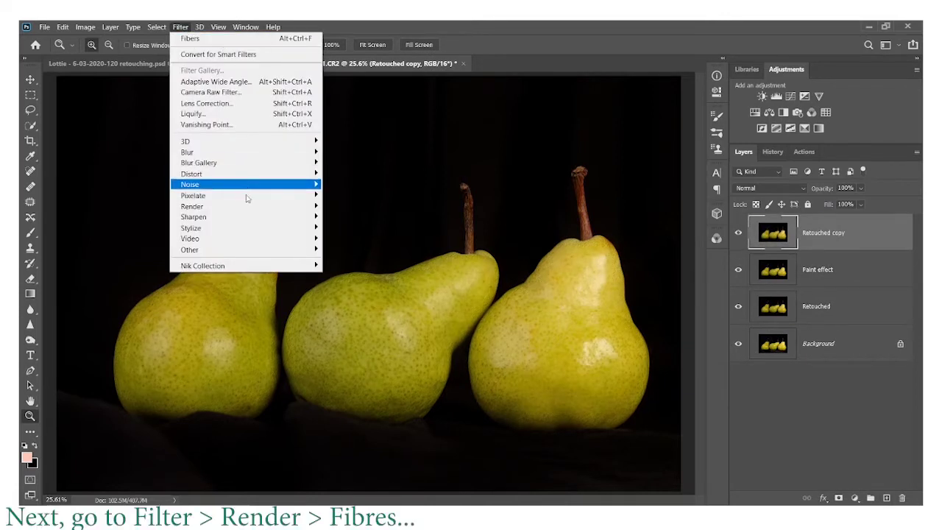
mouse_move(192, 206)
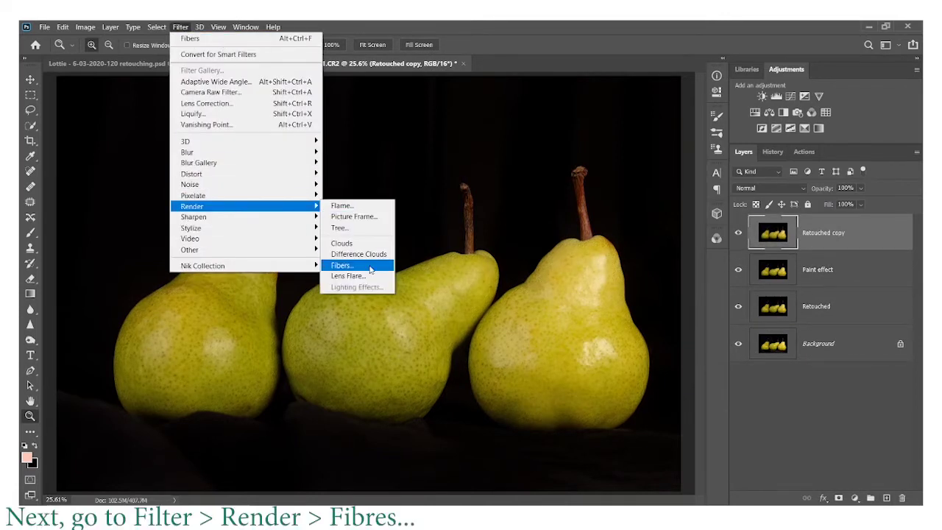
click(370, 269)
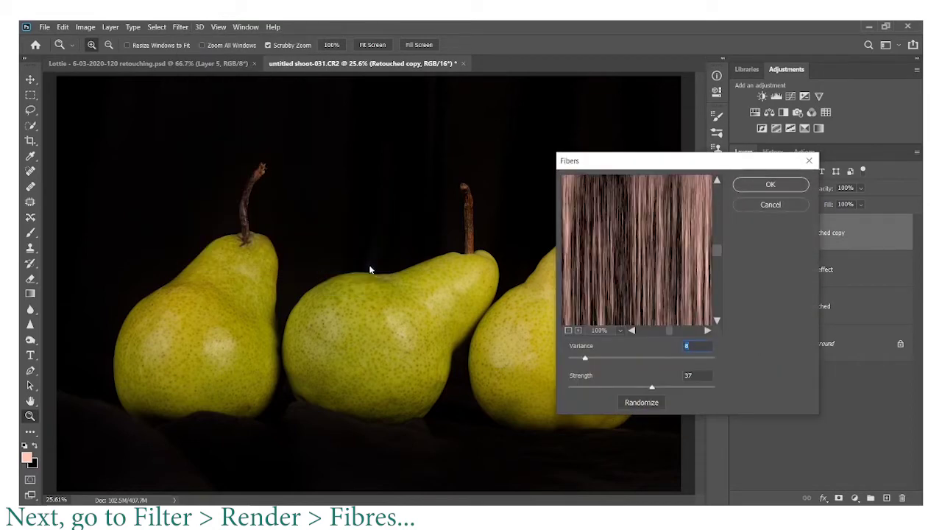
click(568, 330)
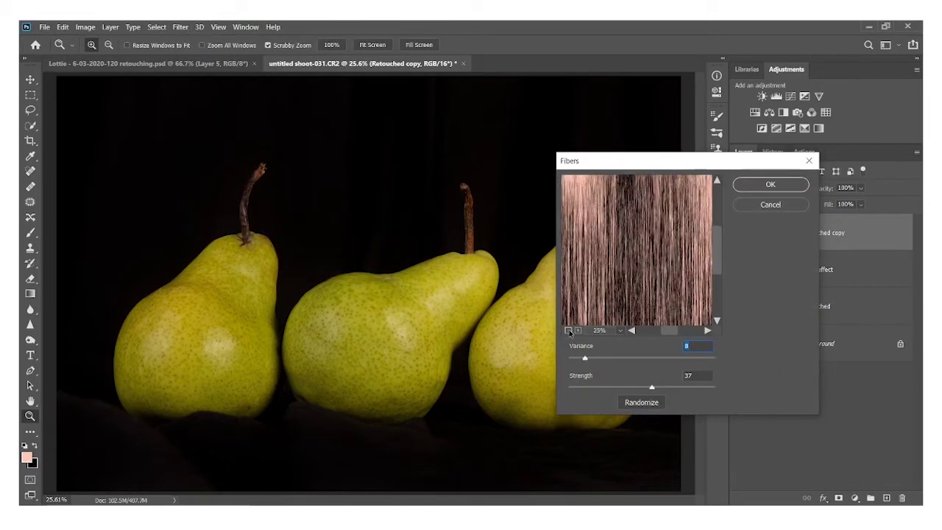
click(568, 331)
click(568, 330)
click(568, 330)
mouse_move(587, 359)
mouse_down()
mouse_move(661, 359)
mouse_move(563, 359)
mouse_move(586, 360)
mouse_up()
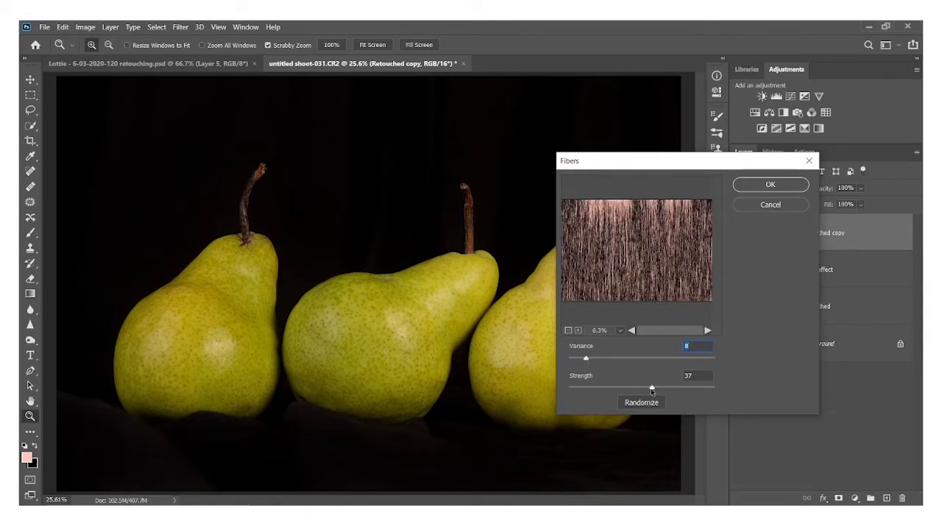
Apply a randomized Fibers texture with Variance 8 and Strength 21
mouse_move(651, 388)
mouse_down()
mouse_move(568, 391)
mouse_move(700, 388)
mouse_move(614, 388)
mouse_up()
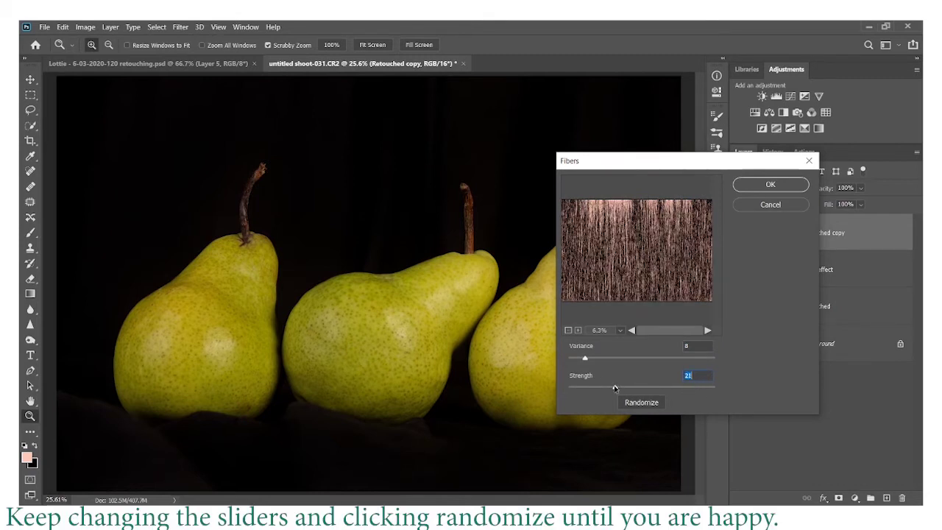
click(638, 407)
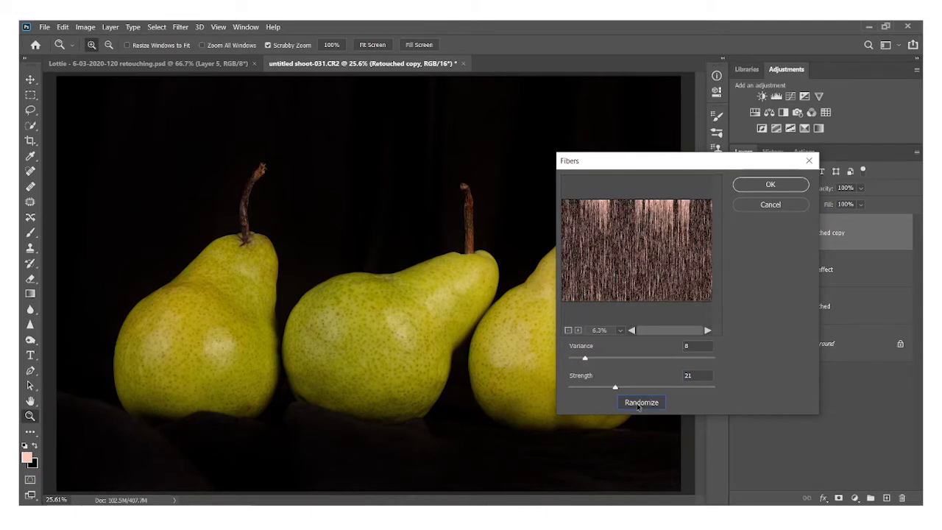
click(639, 403)
click(639, 402)
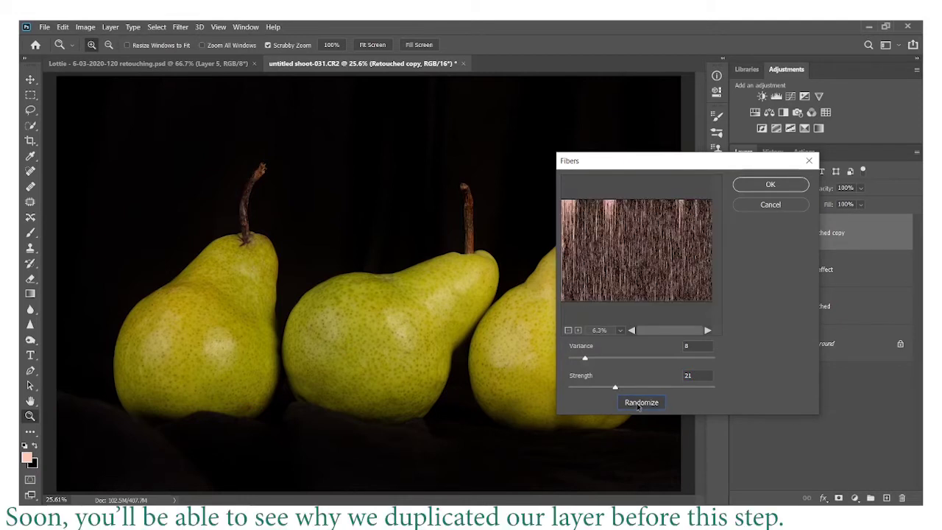
click(638, 405)
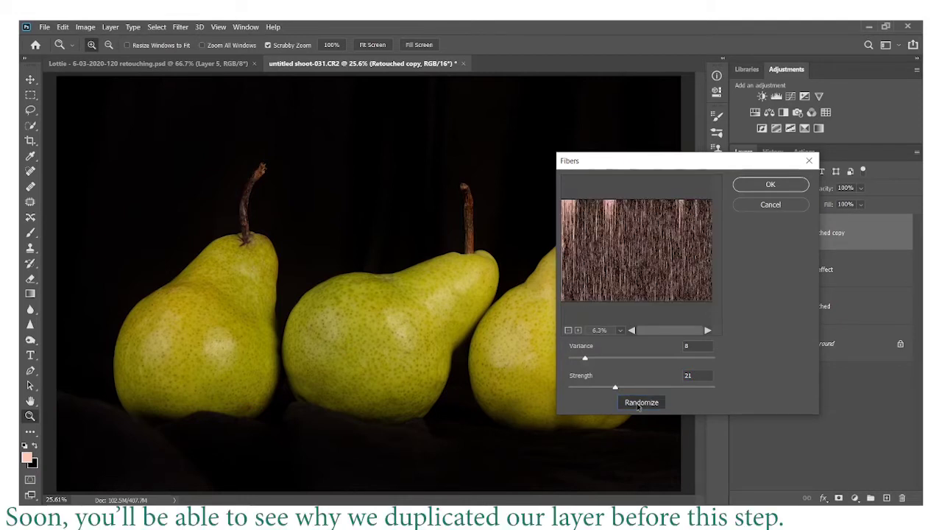
click(795, 184)
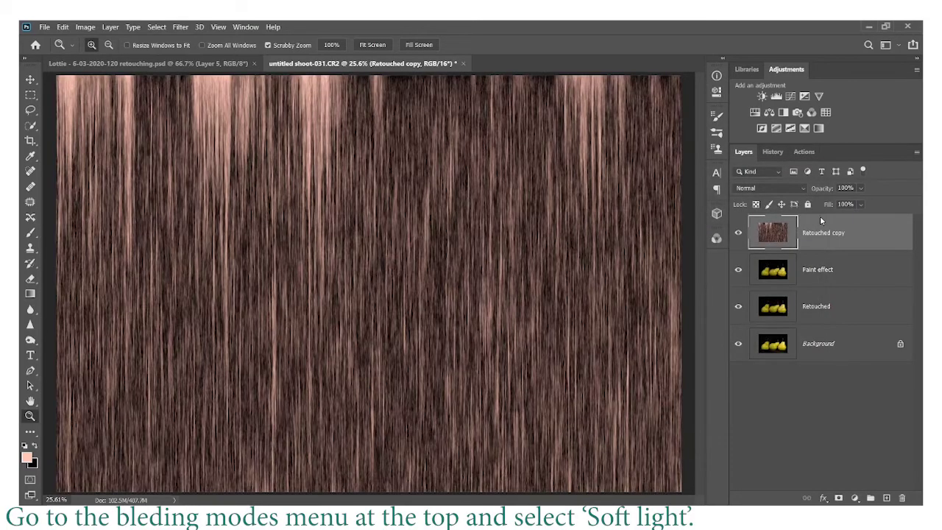
Set the fibers layer to Soft Light at 29% opacity and toggle it to compare
click(798, 191)
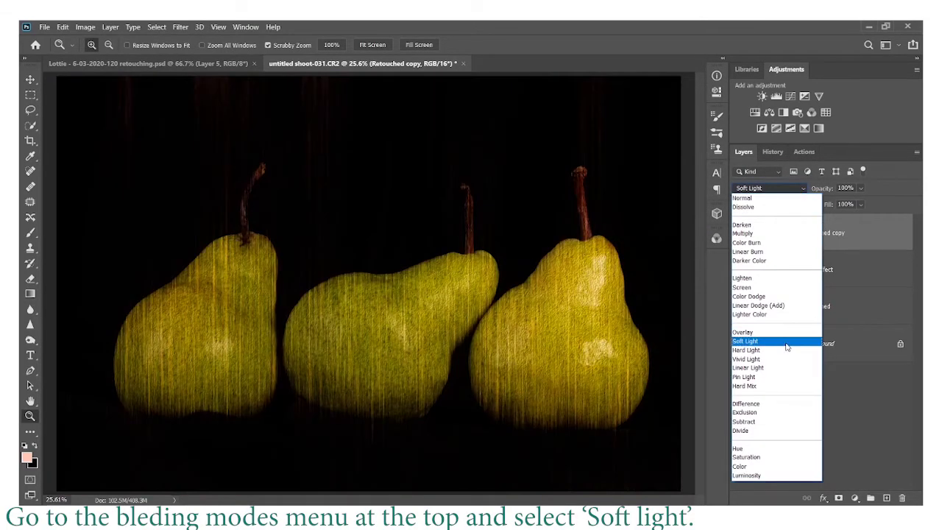
click(785, 343)
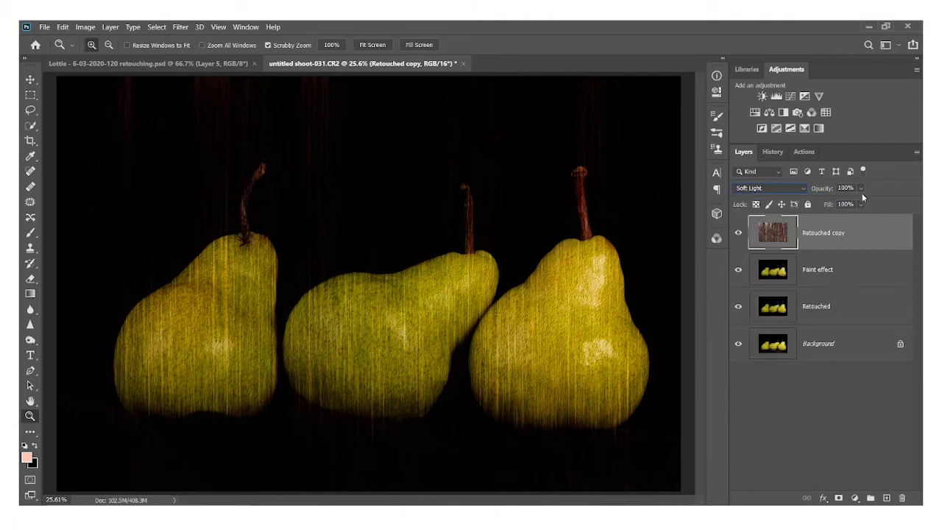
drag(872, 202, 835, 206)
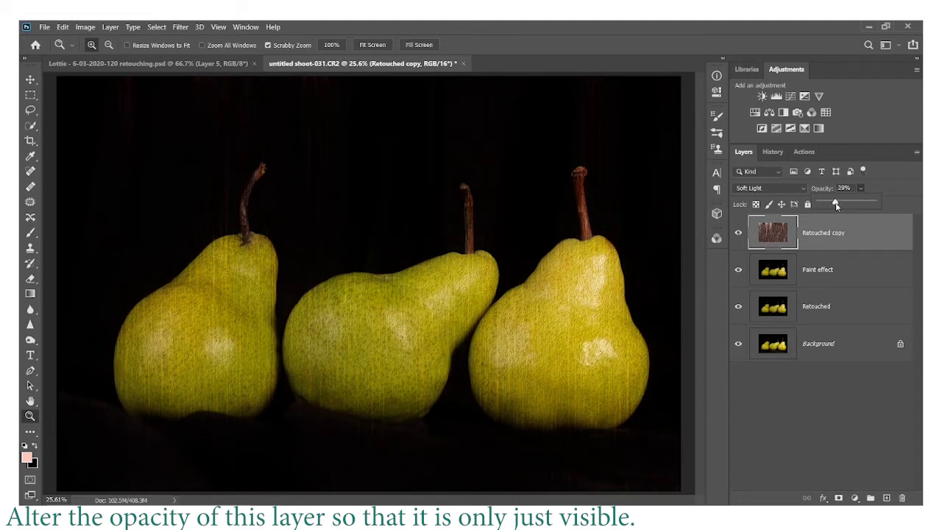
click(832, 237)
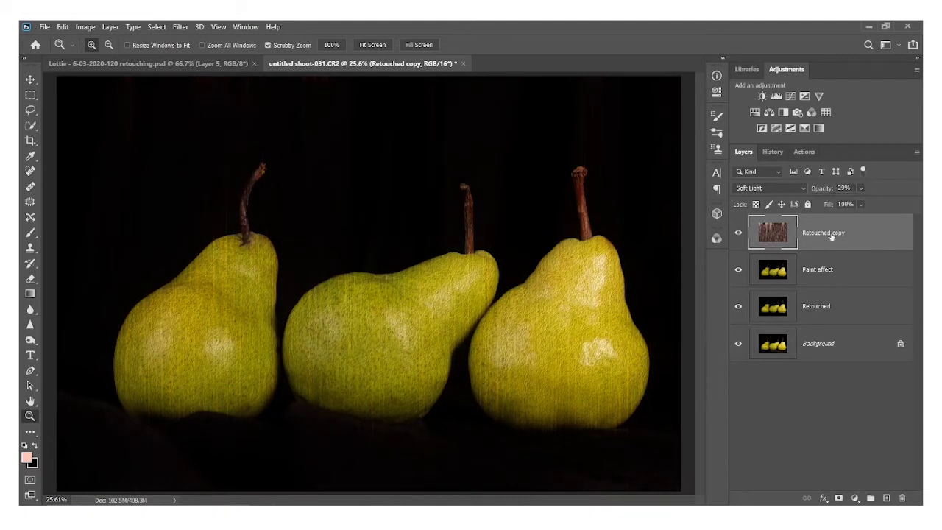
click(738, 233)
click(738, 233)
Add a clipped Vibrance adjustment with Vibrance and Saturation at -100, then compare
click(818, 96)
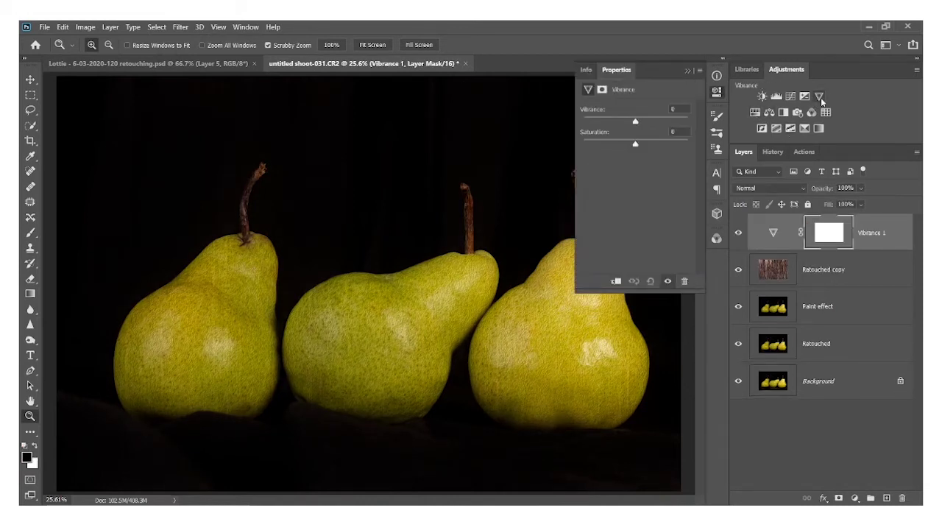
click(614, 281)
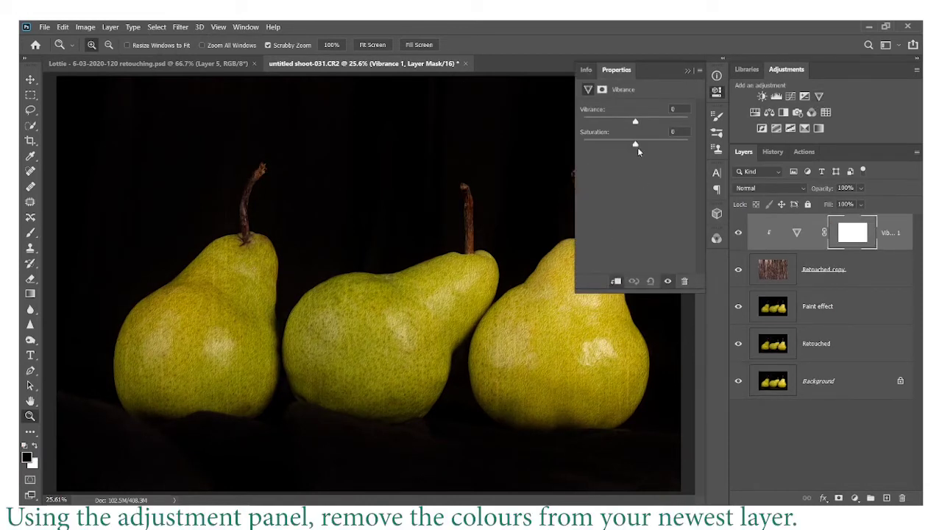
drag(635, 145, 570, 143)
drag(635, 122, 576, 122)
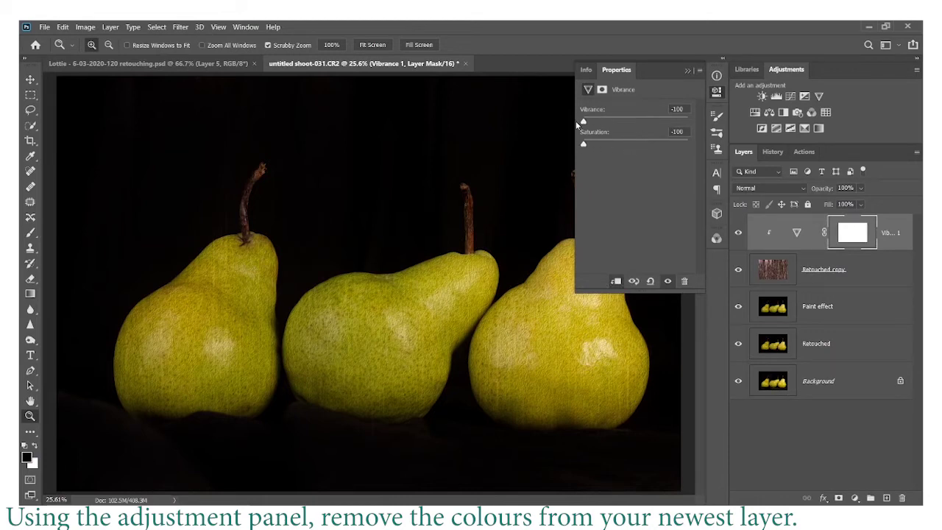
click(687, 70)
click(739, 233)
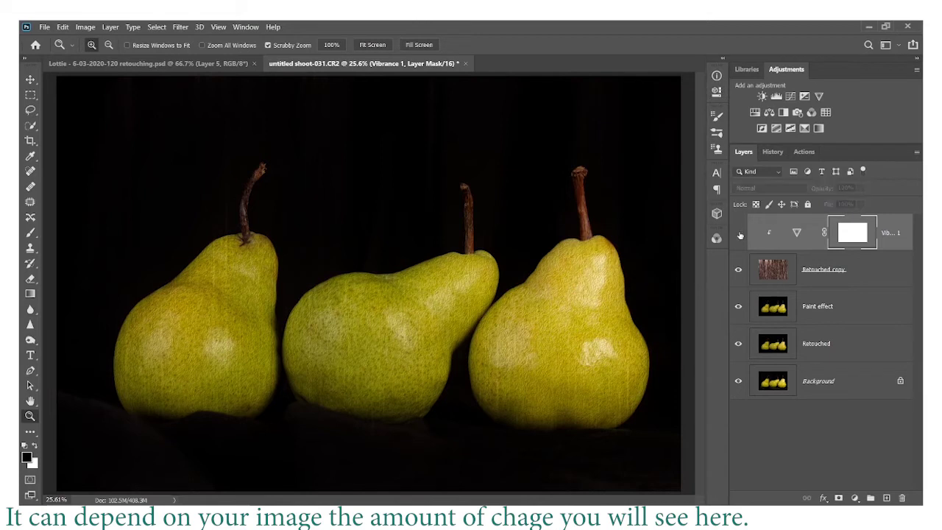
click(739, 233)
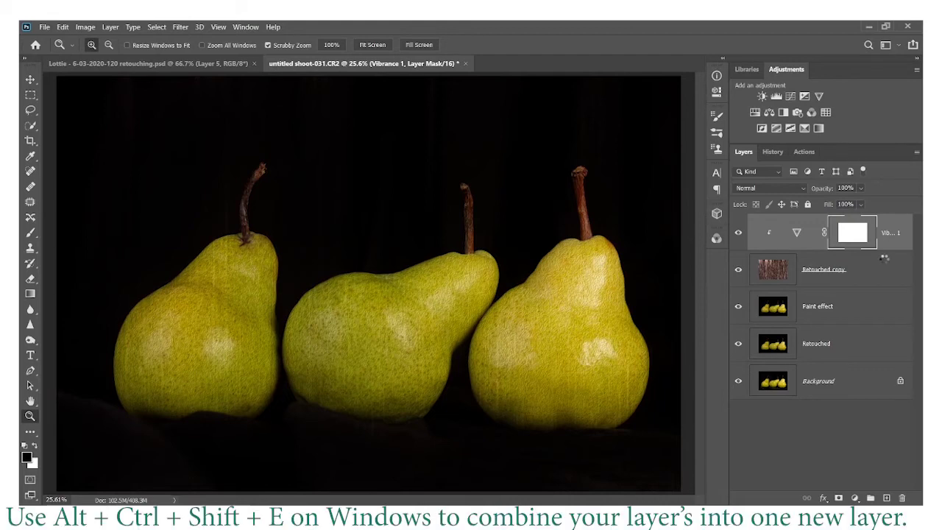
Stamp all visible layers with Ctrl+Alt+Shift+E and name the new layer Raw filter
key(ctrl+alt+shift+e)
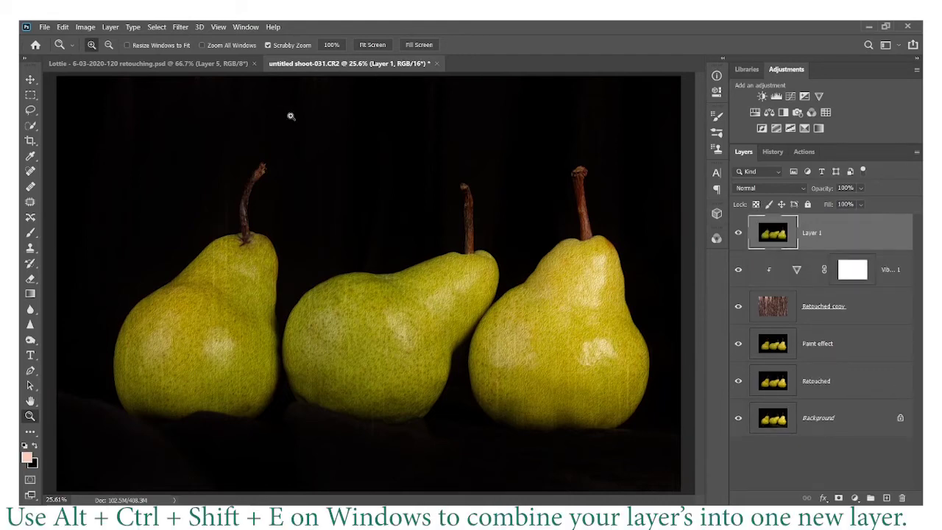
double_click(814, 232)
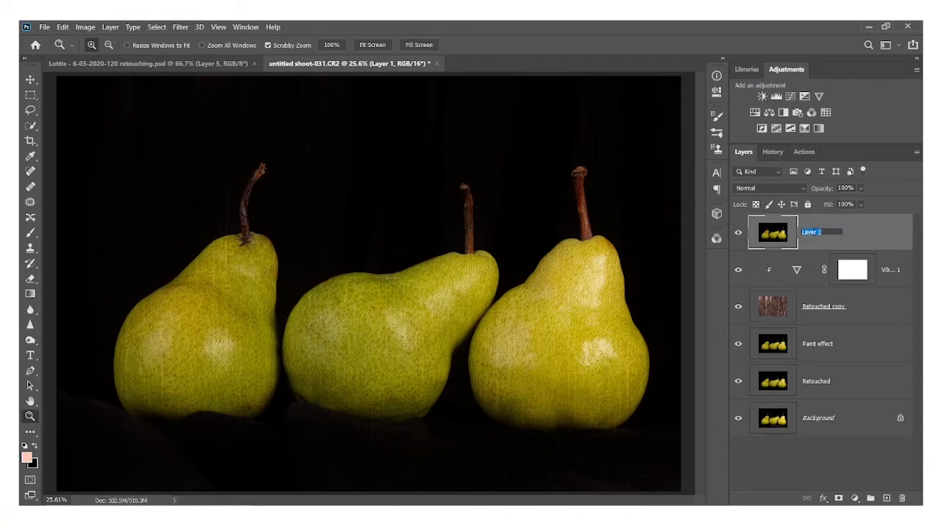
text(K)
key(Return)
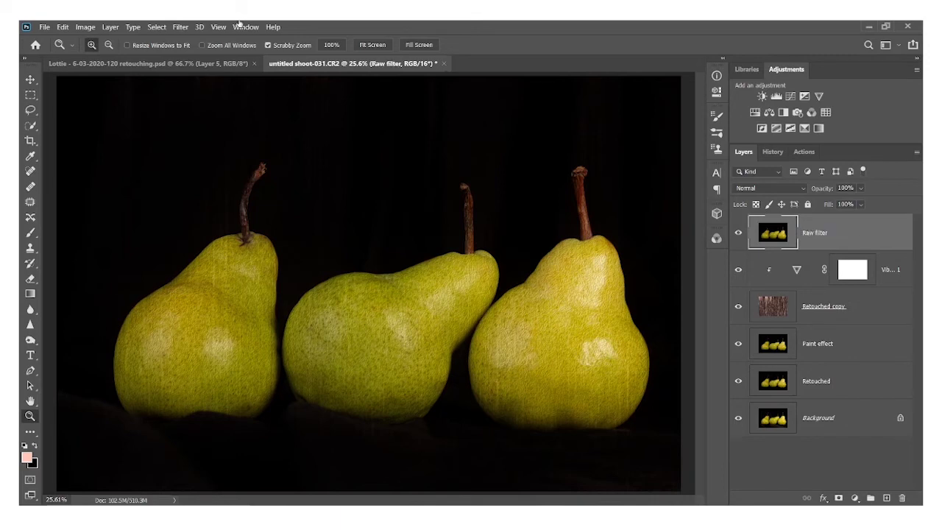
Raise Blacks to +33 in the Camera Raw Filter and compare before/after
click(181, 27)
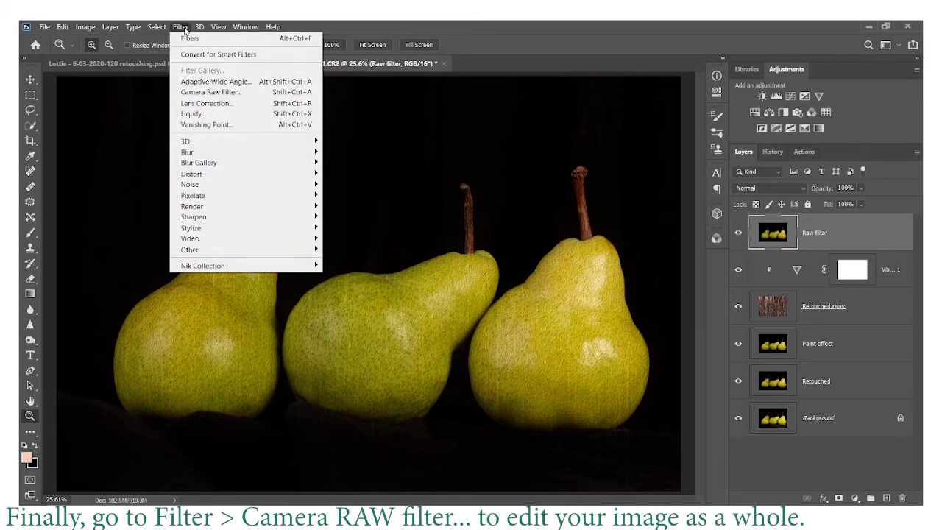
click(247, 92)
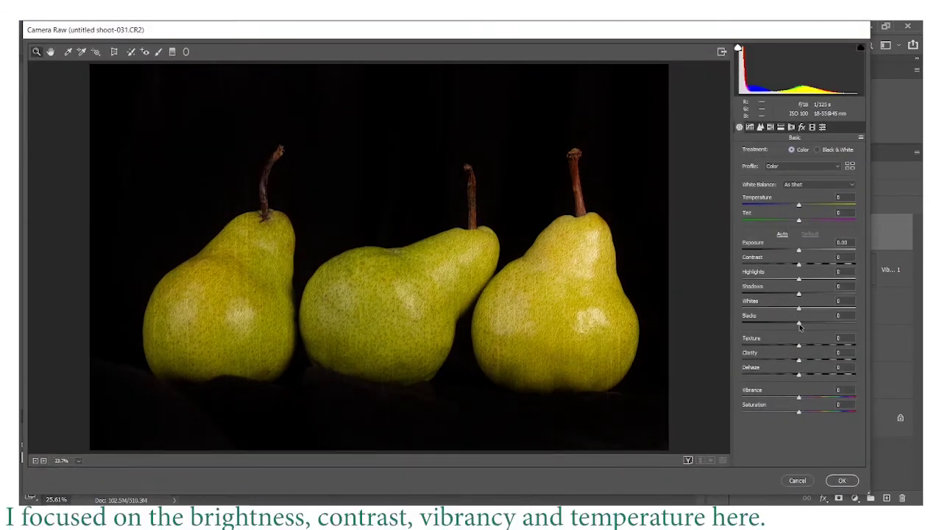
drag(799, 325, 817, 325)
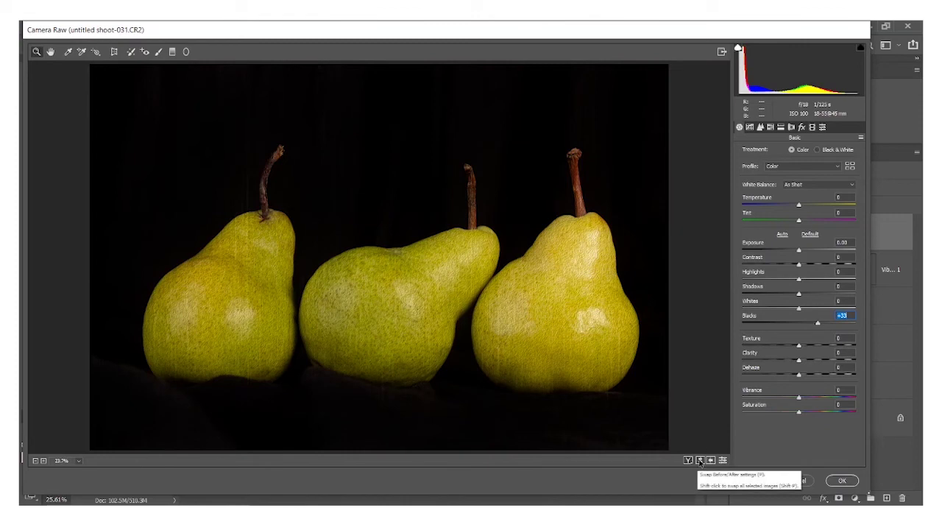
click(699, 460)
click(699, 460)
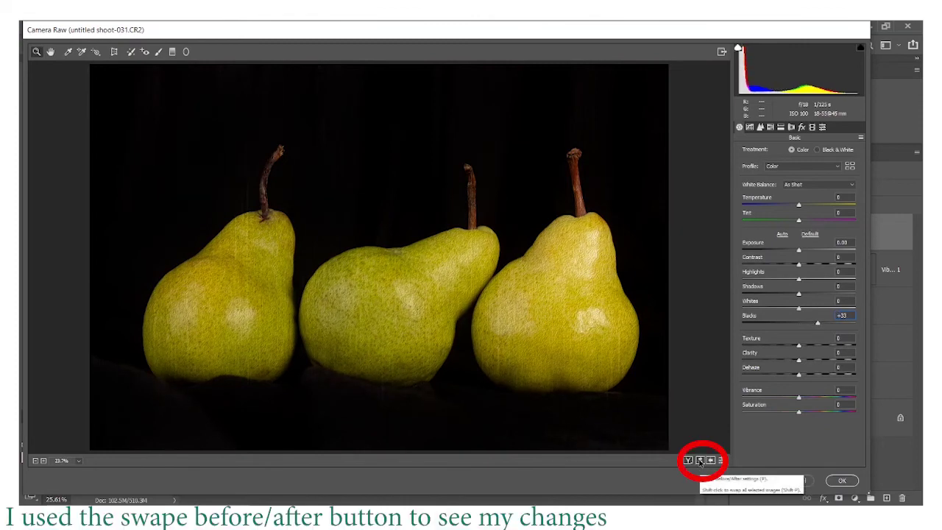
Set Exposure +0.30, Contrast +8 and Vibrance -9, then compare before/after
click(802, 251)
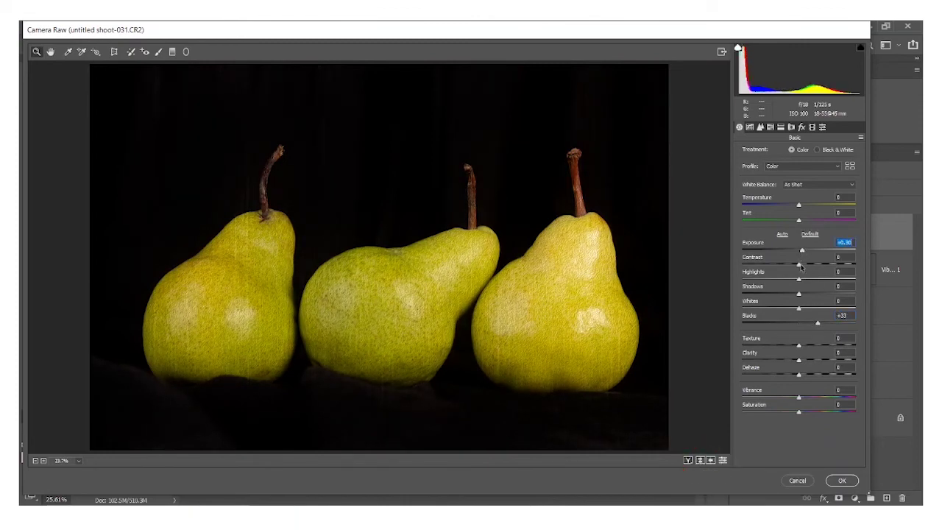
drag(799, 265, 804, 266)
drag(799, 397, 793, 398)
click(700, 461)
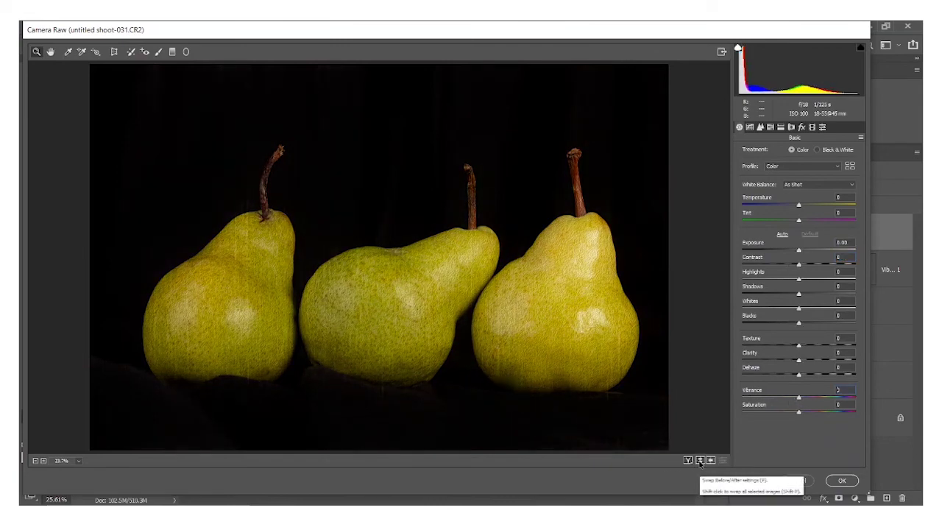
click(700, 461)
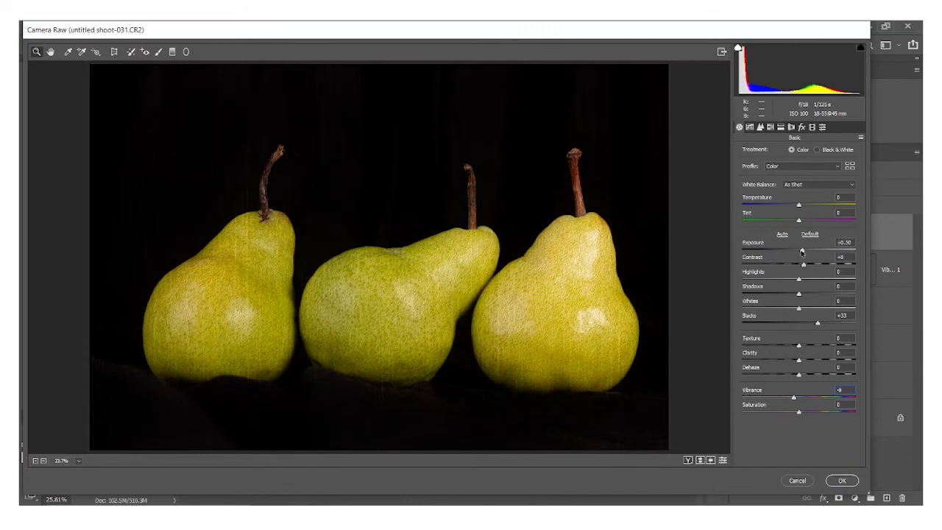
Lower Highlights to -13, warm Temperature to +8, and apply the Camera Raw edits
drag(799, 279, 794, 280)
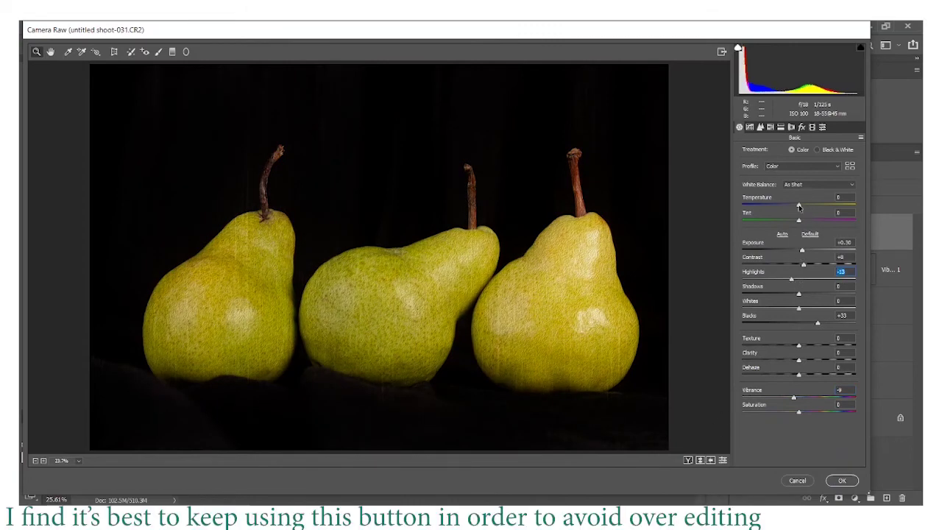
drag(799, 206, 795, 222)
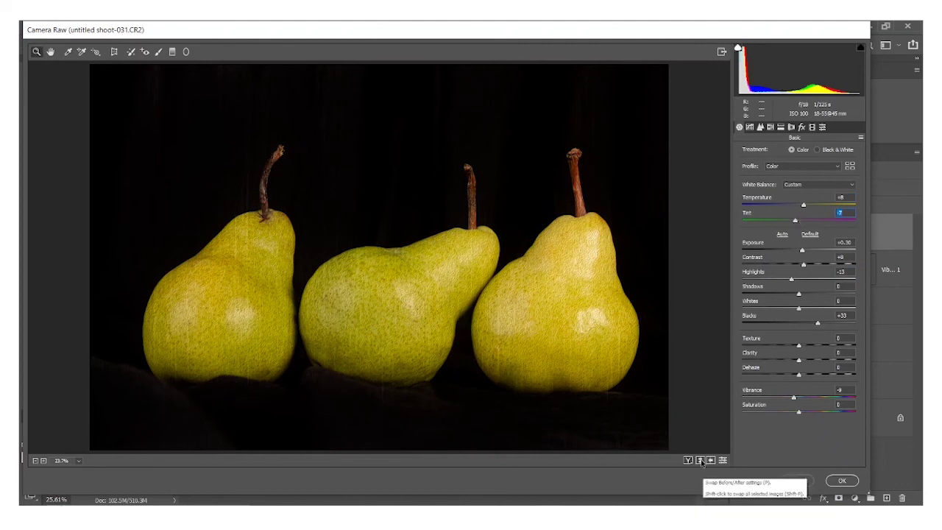
click(700, 460)
click(699, 460)
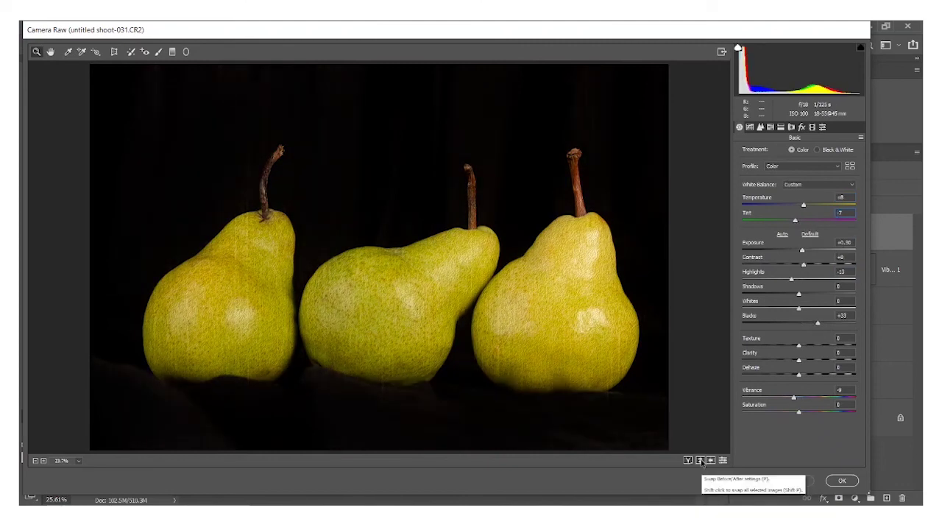
click(842, 480)
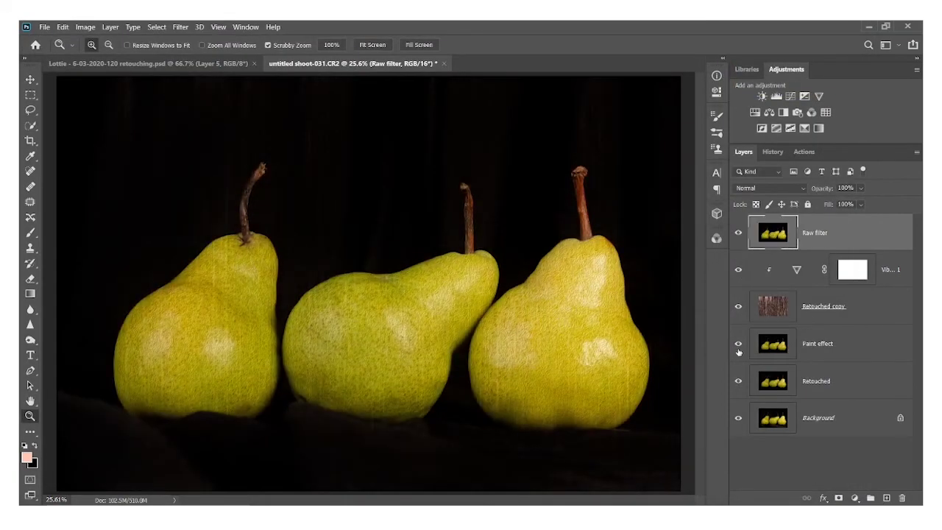
alt+click(738, 418)
alt+click(737, 419)
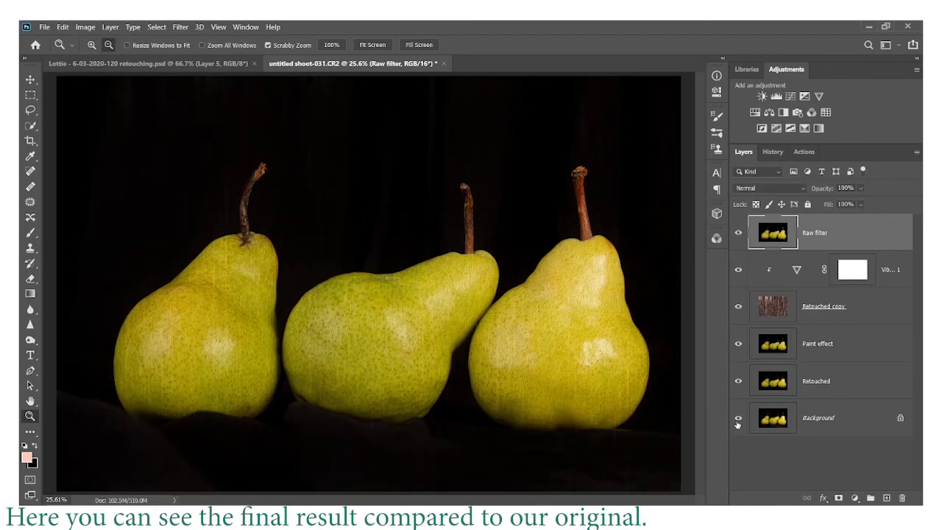
alt+click(737, 420)
alt+click(737, 420)
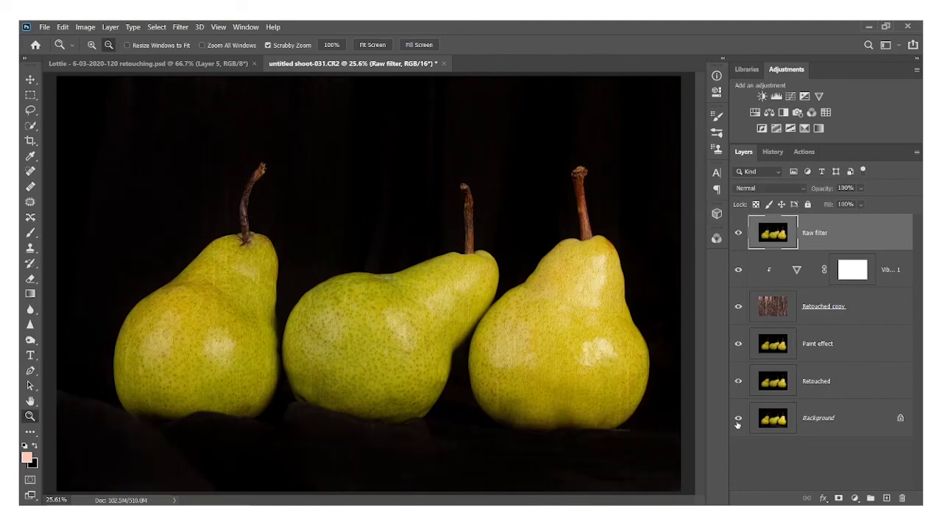